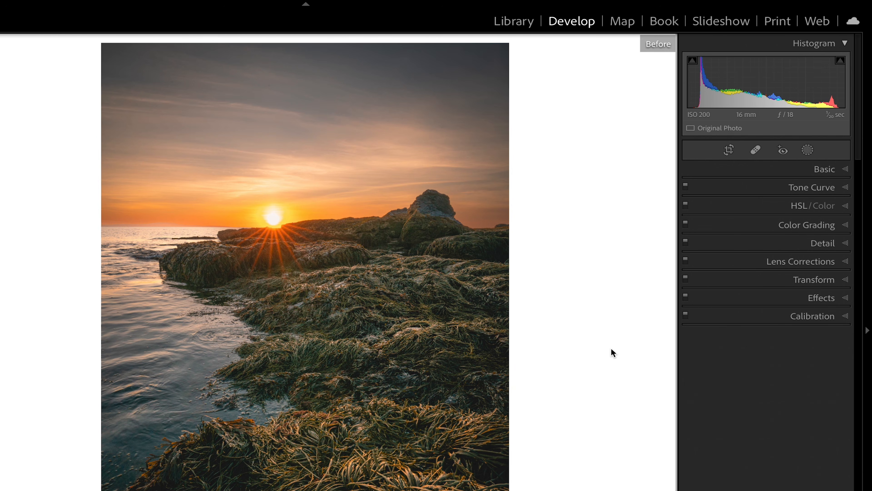
- Compare the rocky sunset seascape before and after its edits
key(backslash)
key(backslash)
key(backslash)
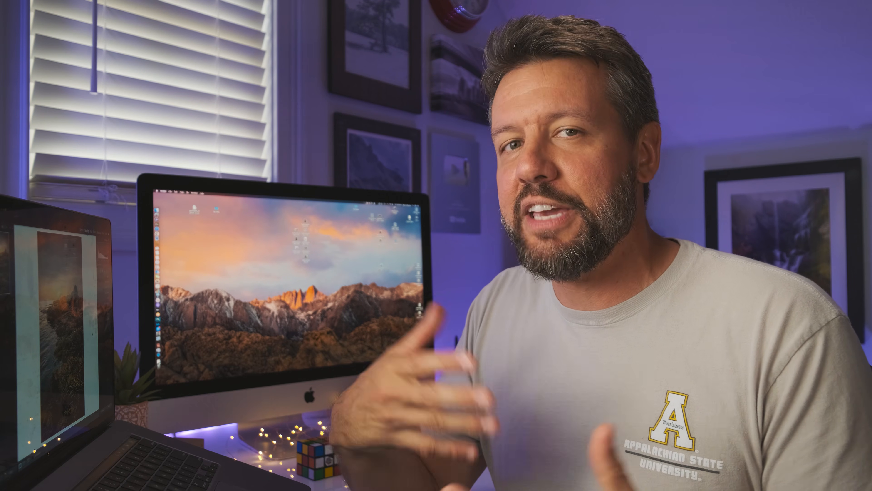
key(backslash)
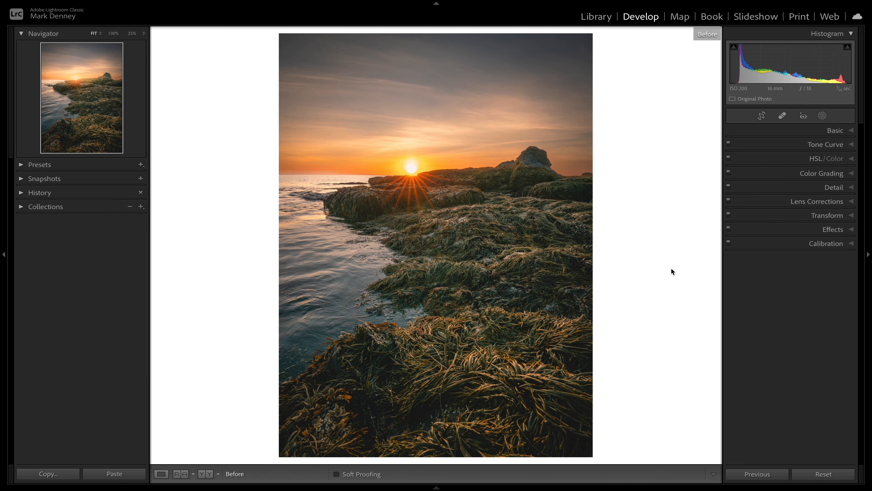
key(backslash)
key(backslash)
key(backslash)
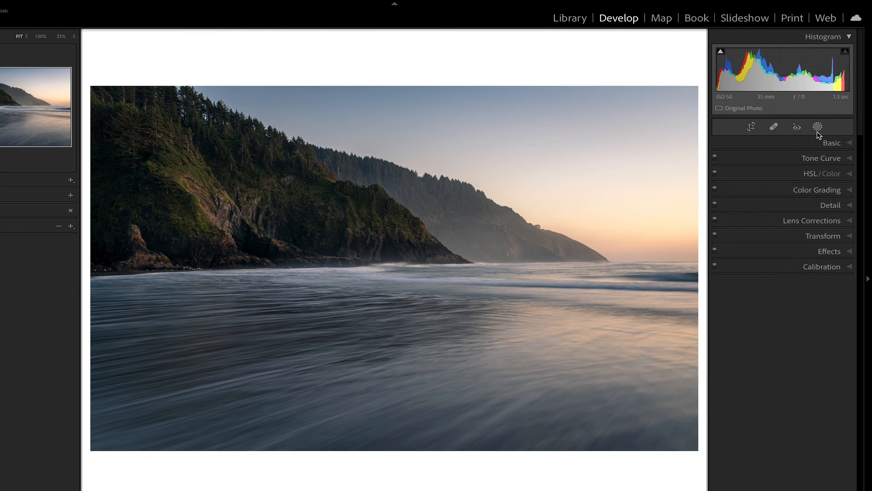
- Add a radial gradient mask centred on the photo's right edge just above the horizon, stretched wide enough to span the whole headland
click(822, 115)
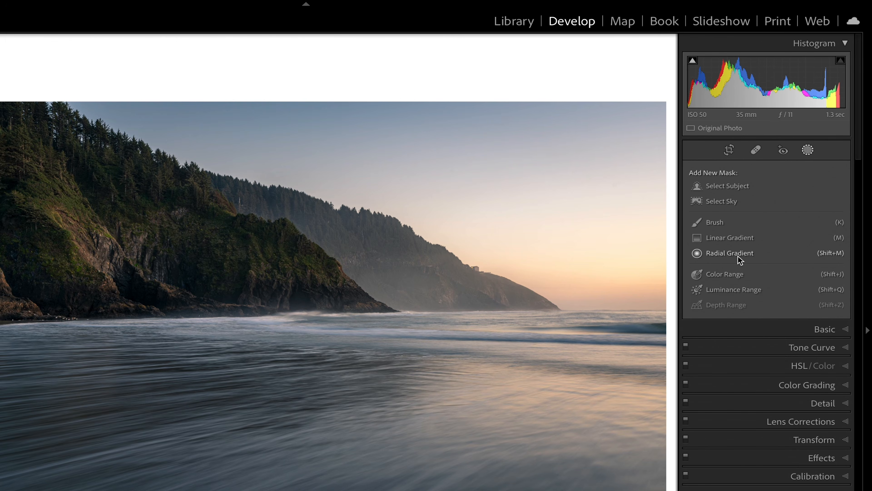
click(730, 253)
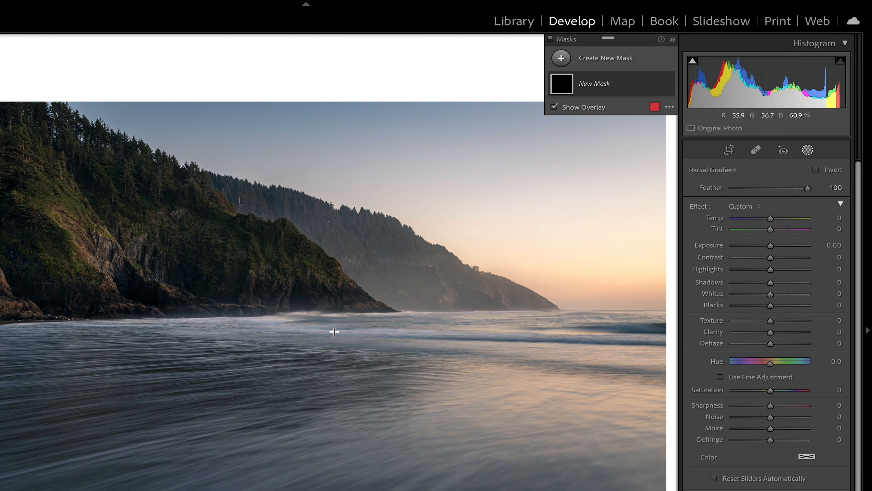
key(ctrl+minus)
key(ctrl+minus)
key(ctrl+minus)
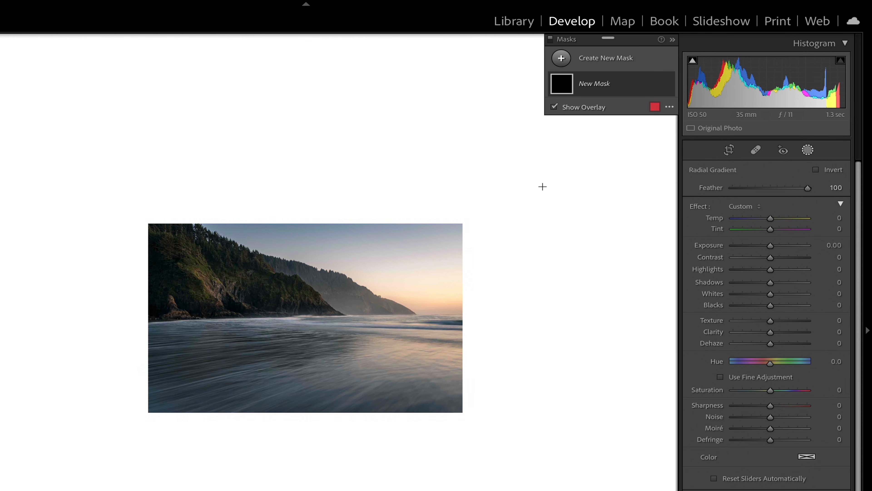
drag(346, 278, 583, 333)
drag(347, 279, 462, 300)
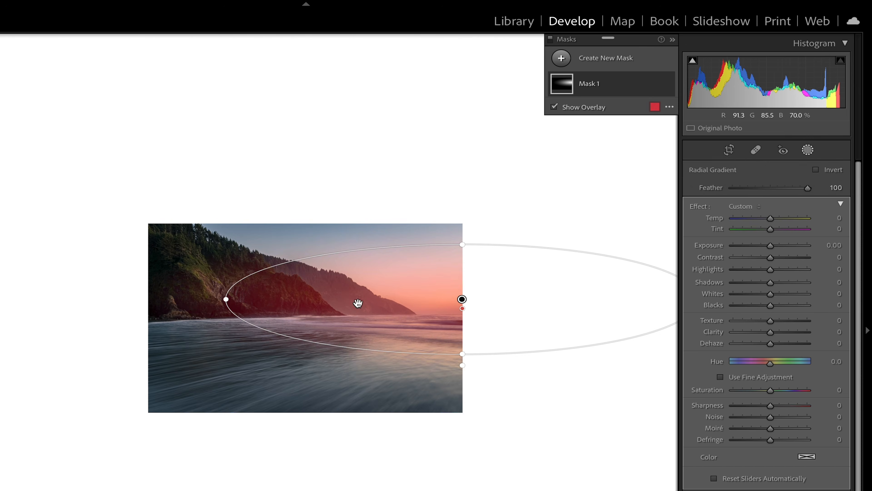
drag(230, 305, 46, 345)
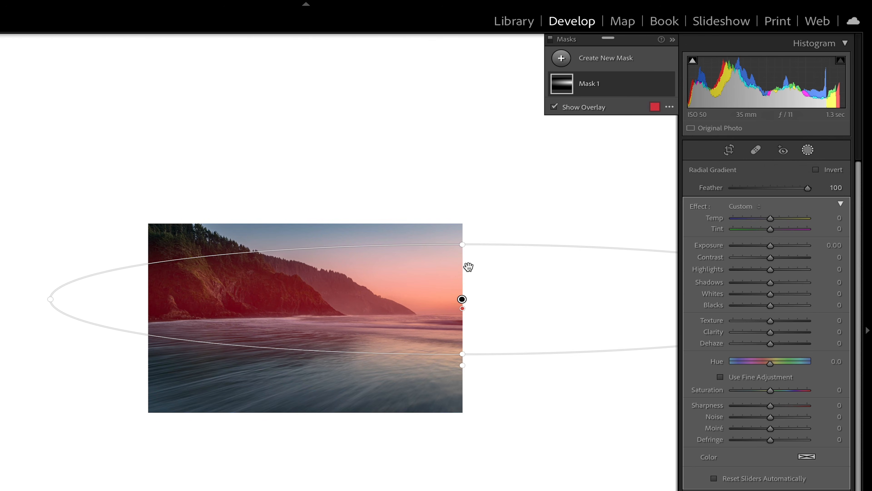
drag(460, 247, 461, 249)
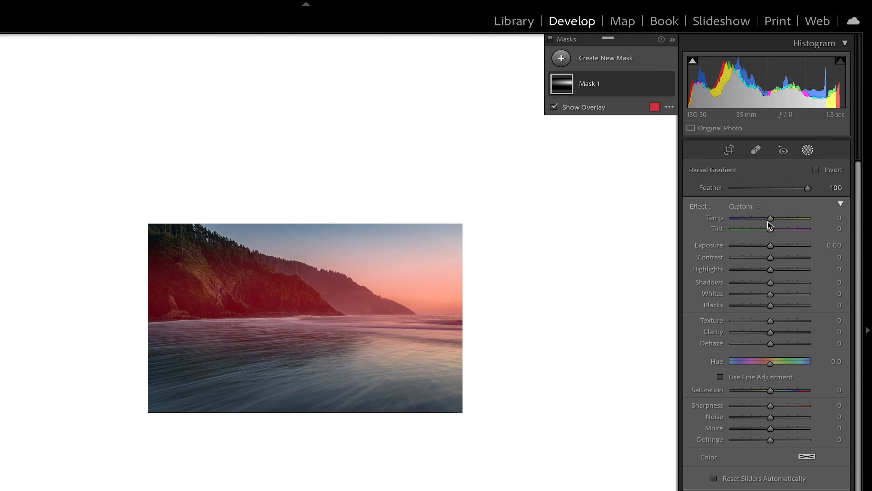
- Warm and brighten the masked light with Temp 39, Highlights 21, Dehaze −66 and Exposure 0.35
drag(770, 220, 784, 219)
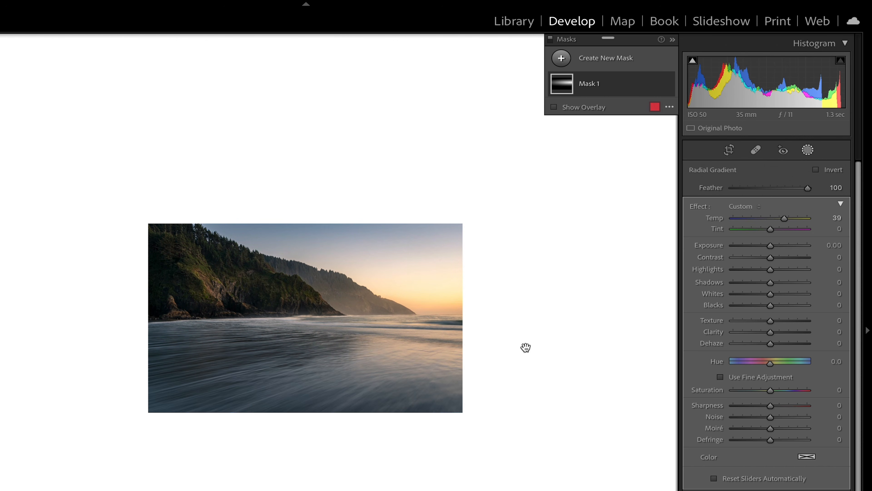
key(super+equal)
key(super+equal)
key(super+minus)
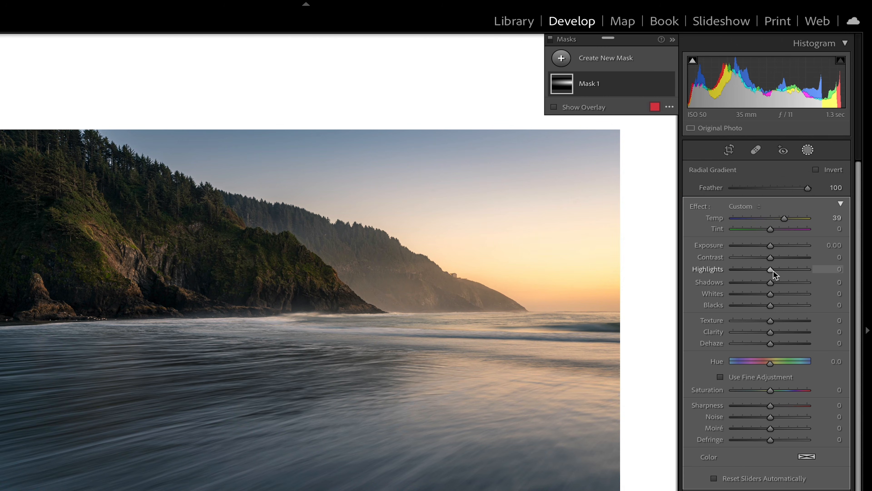
drag(771, 269, 779, 268)
drag(757, 344, 746, 343)
drag(771, 243, 774, 243)
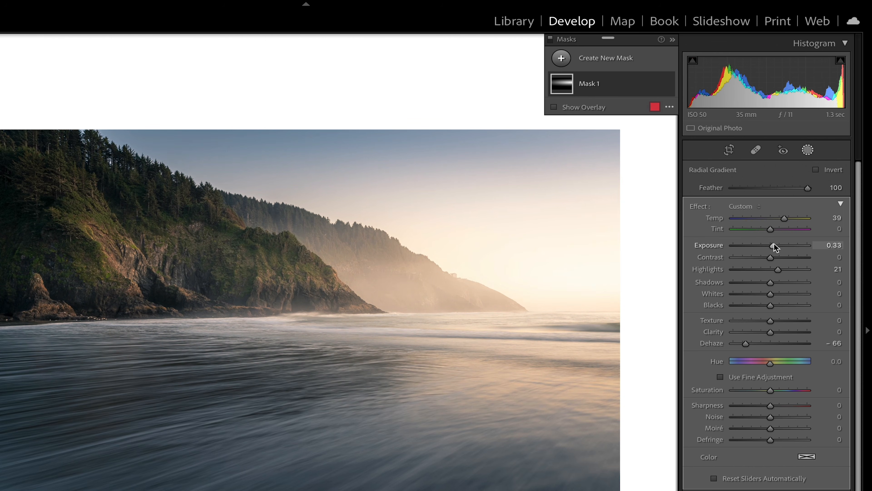
- Soften the masked area with Shadows 37, Texture −17 and Clarity −15, and reduce its Highlights to 7
drag(770, 282, 783, 282)
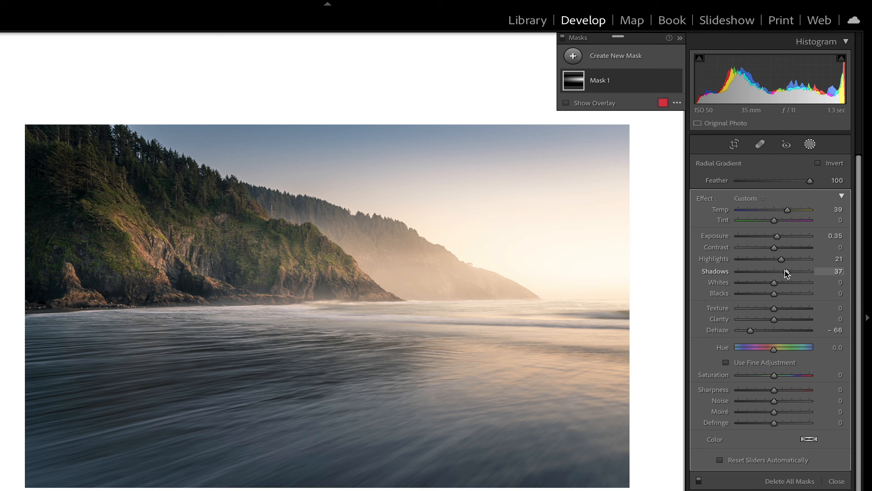
mouse_move(774, 318)
mouse_down()
mouse_move(792, 317)
mouse_move(768, 321)
mouse_move(761, 309)
mouse_move(768, 309)
mouse_up()
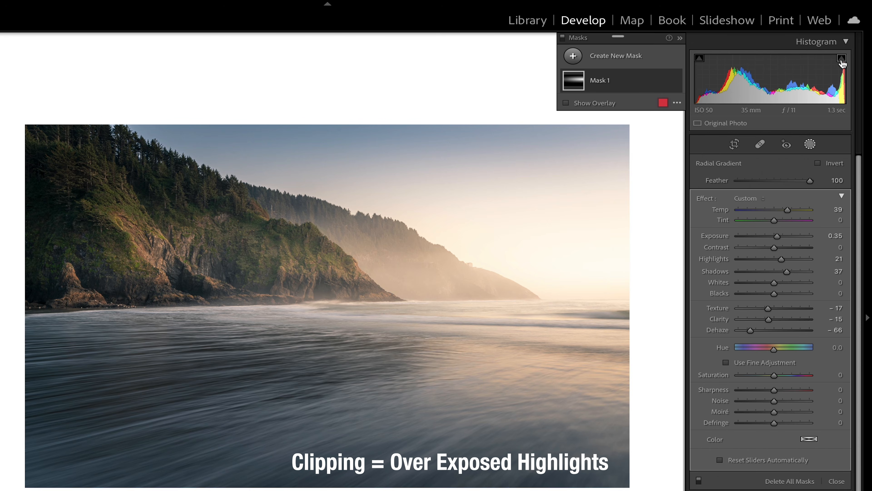
drag(782, 259, 774, 259)
- Compare the headland photo with its unedited version to judge the glow effect
mouse_move(671, 287)
key(backslash)
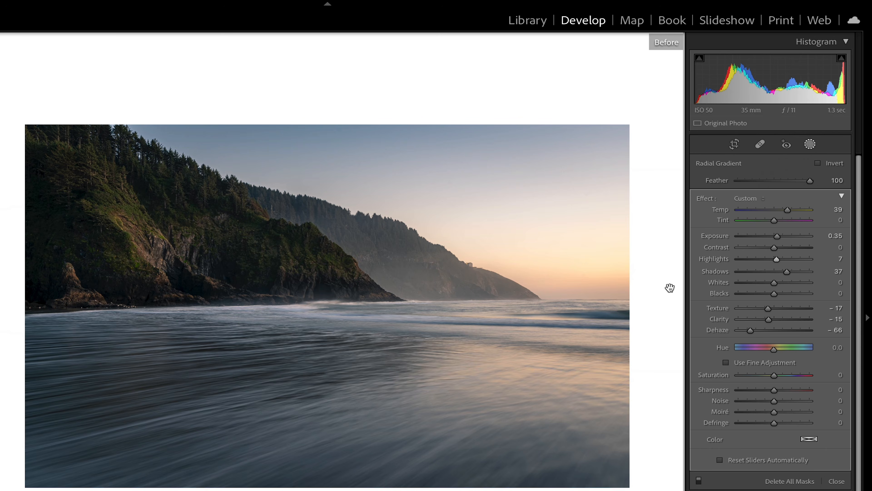
key(backslash)
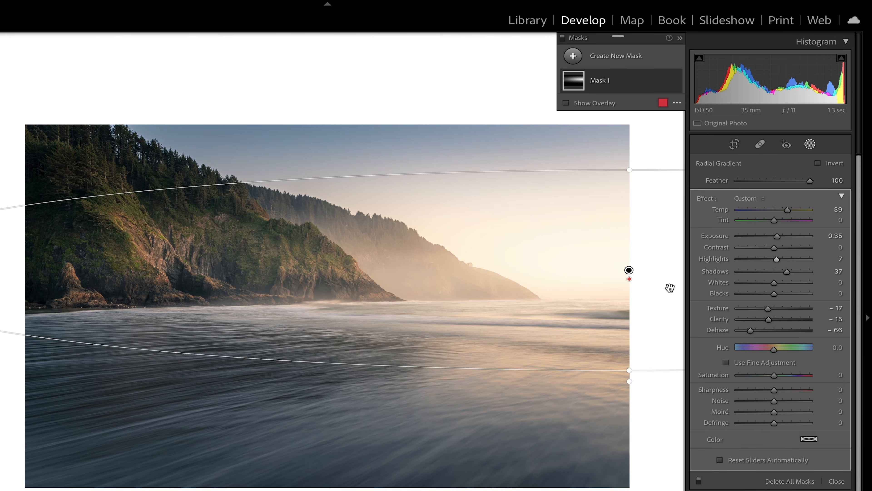
key(backslash)
key(backslash)
- Set the radial mask's Dehaze to −50 and Blacks to 19, and close the masking tool
drag(635, 370, 634, 382)
drag(750, 330, 755, 330)
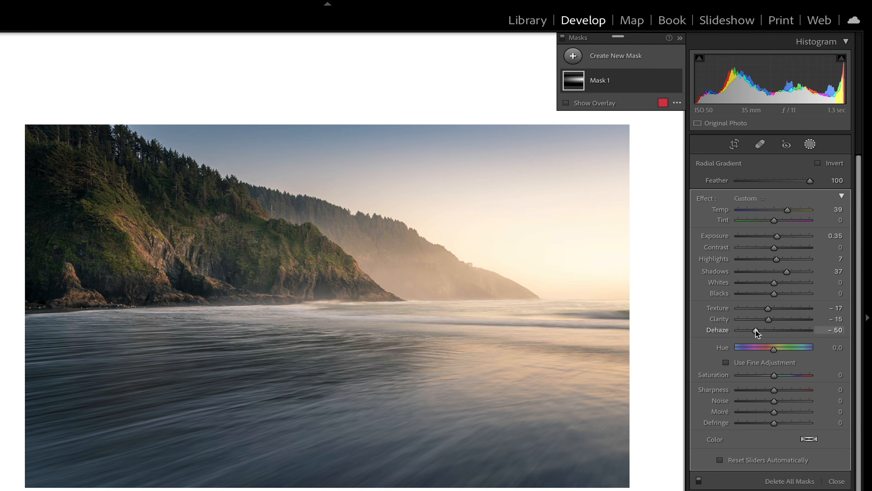
mouse_move(774, 294)
mouse_down()
mouse_move(792, 295)
mouse_move(781, 295)
mouse_up()
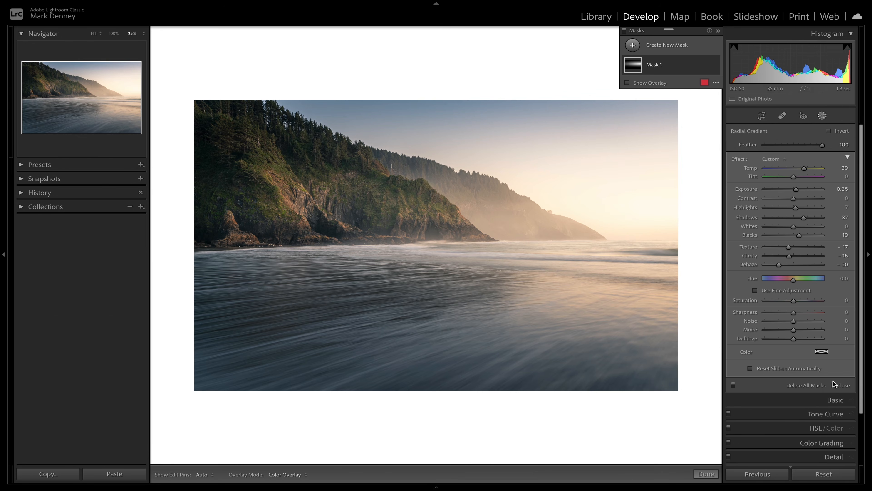
click(844, 385)
- Compare the finished headland photo before and after the radial gradient edit
key(backslash)
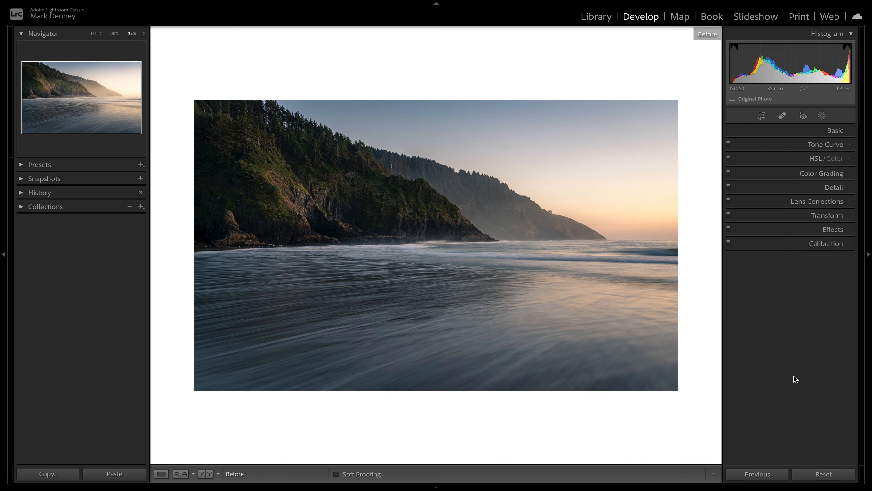
key(backslash)
key(backslash)
key(backslash)
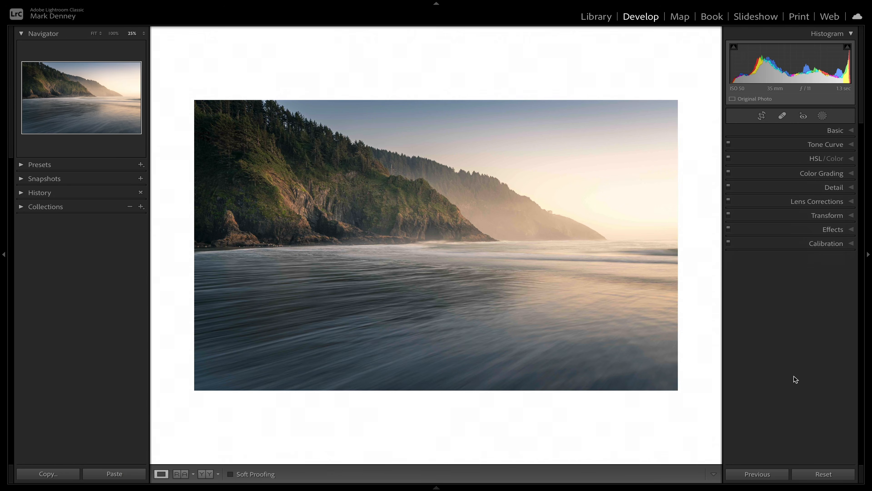
key(backslash)
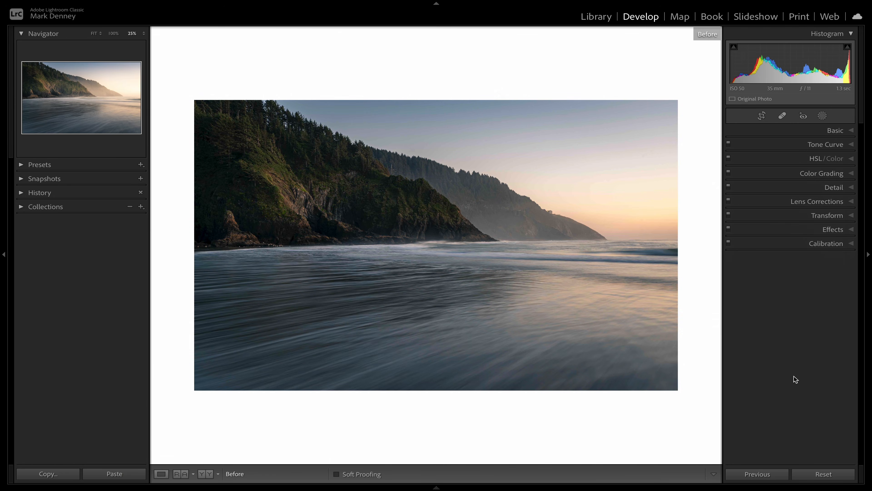
key(backslash)
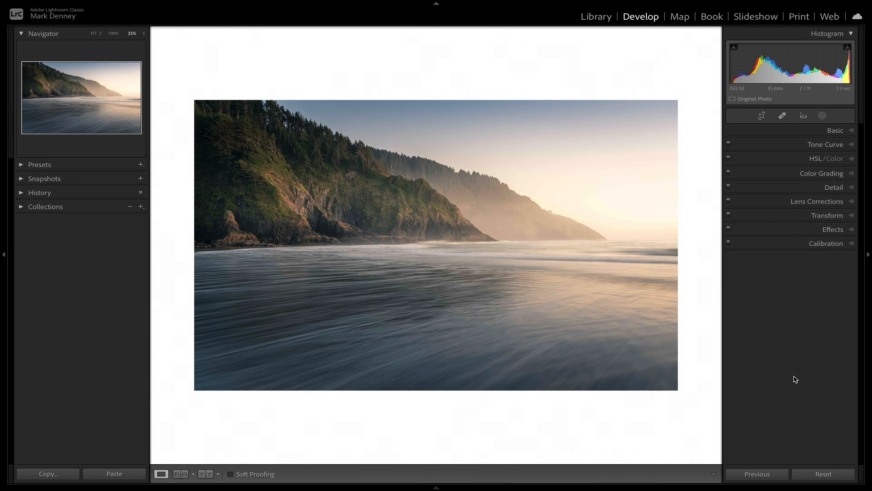
key(backslash)
key(backslash)
- Open the seaside cliff photo for developing and show the Highlights wheel in Color Grading
key(Right)
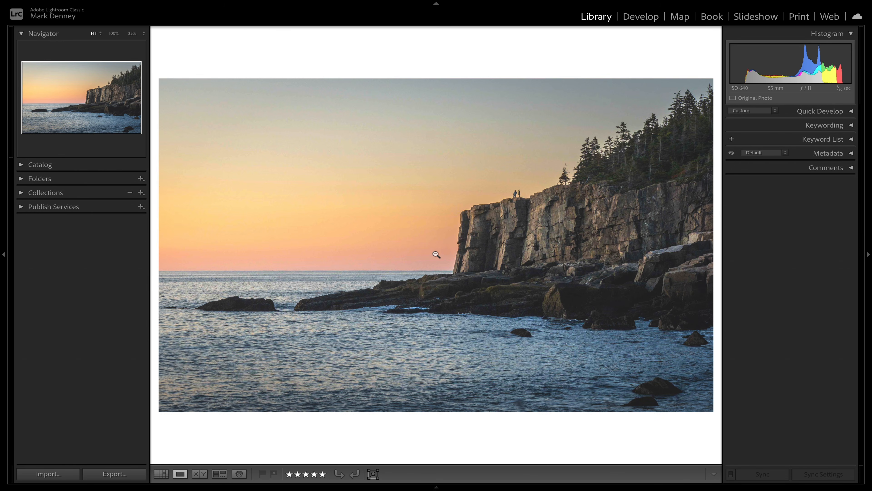
click(641, 17)
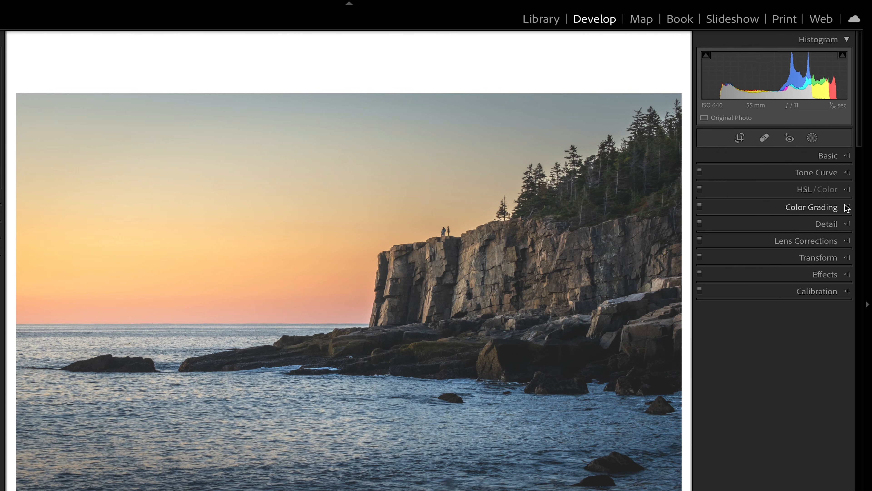
click(847, 207)
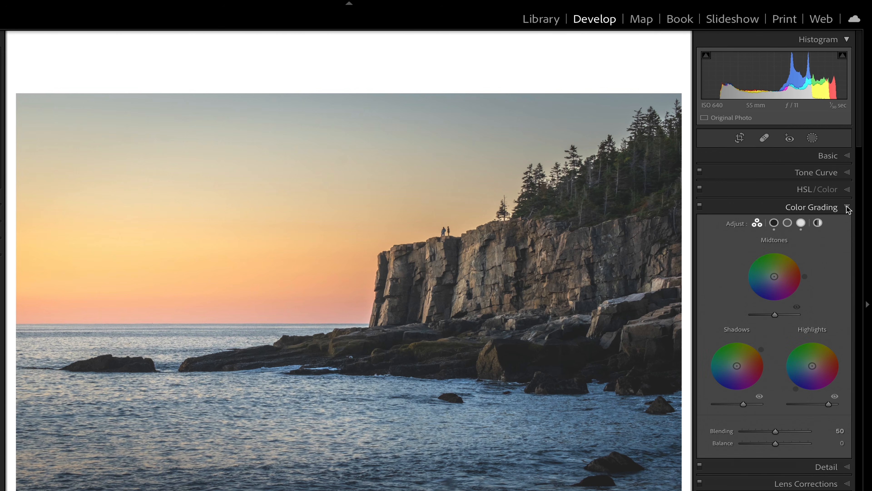
click(801, 223)
- Tint the highlights with the cream custom colour at Hue 37, raising Saturation to 100 and setting Luminance to +61
click(707, 348)
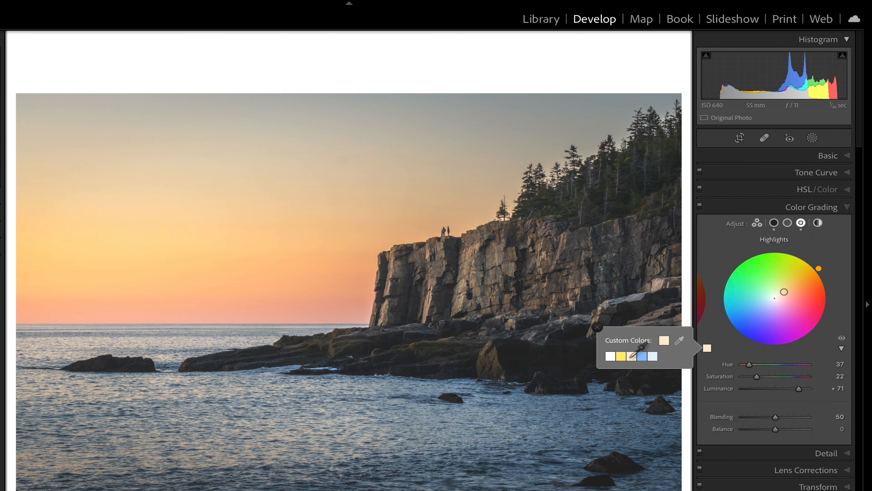
click(597, 326)
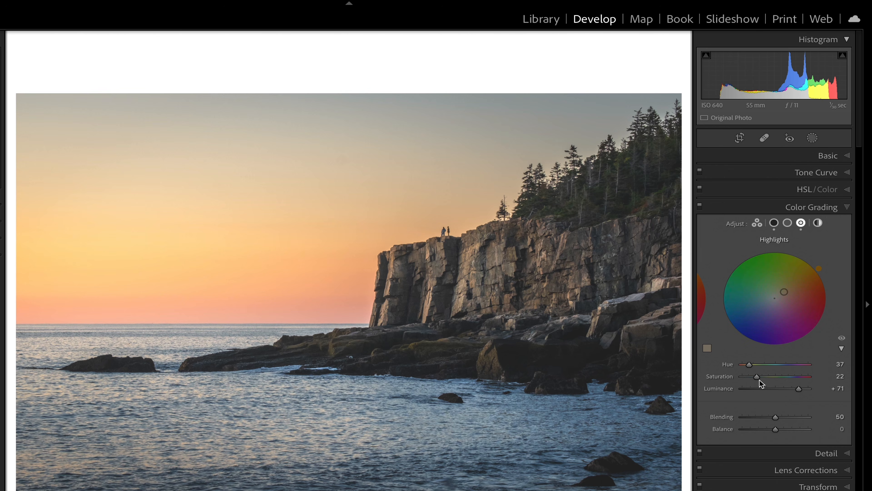
drag(756, 376, 794, 388)
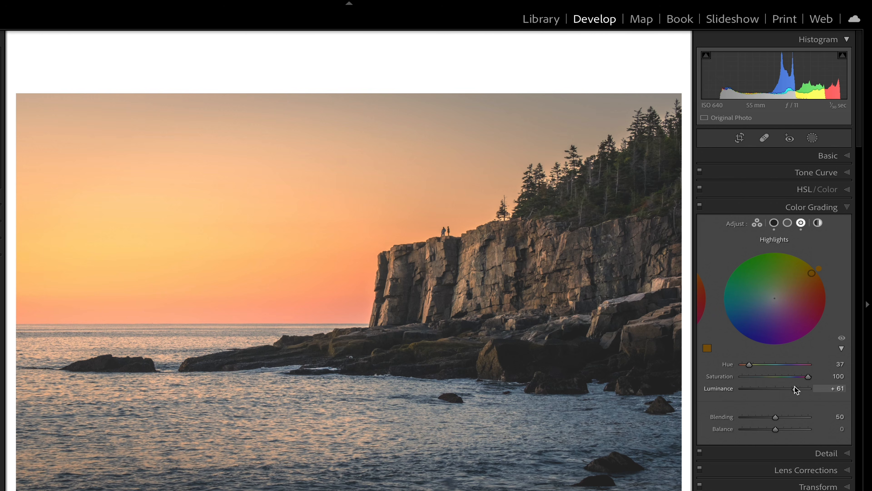
drag(796, 390, 796, 388)
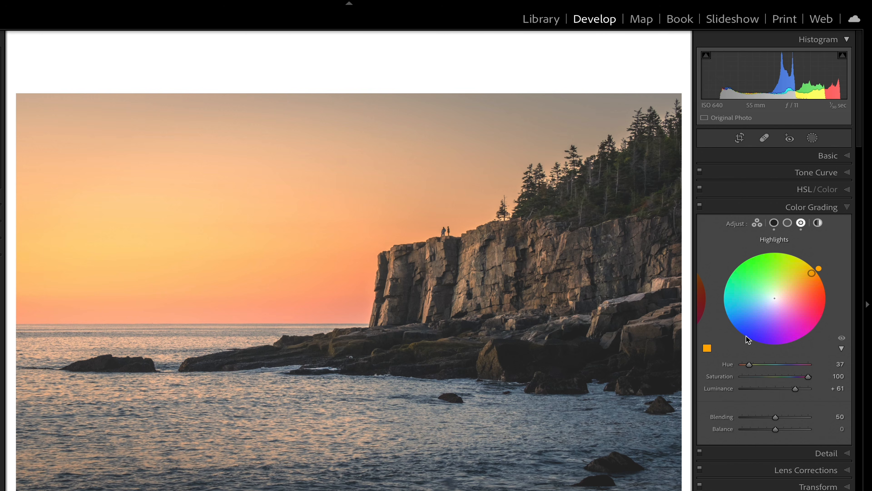
key(backslash)
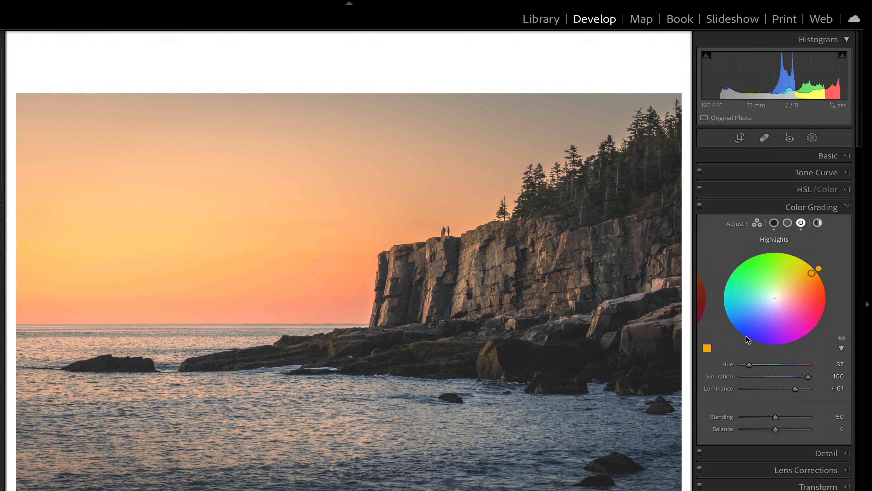
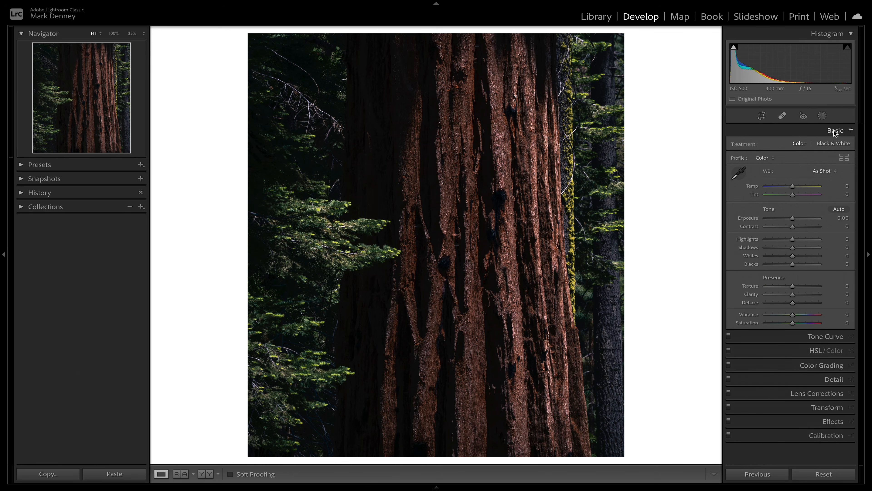
- Raise the Blacks of the redwood trunk photo to +29
drag(794, 265, 801, 266)
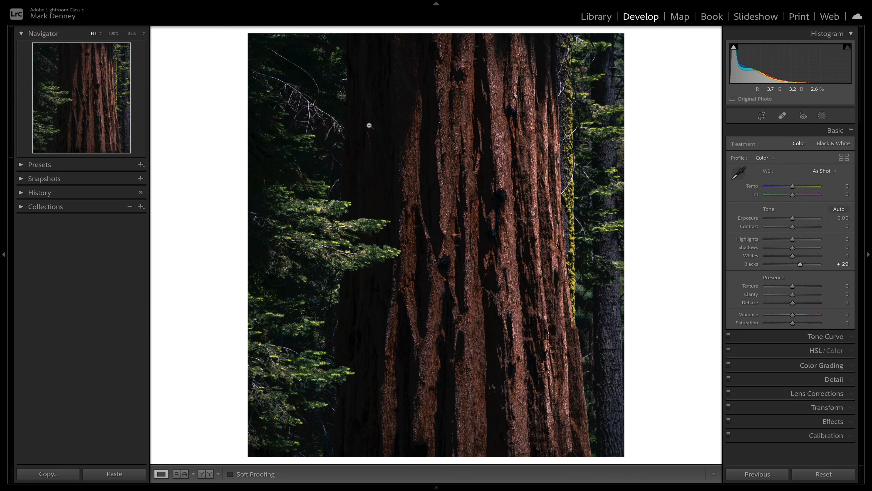
drag(800, 265, 801, 266)
- Anchor the redwood photo's point curve at shadows, midtones and highlights, and lift its black point to Output 21
click(851, 336)
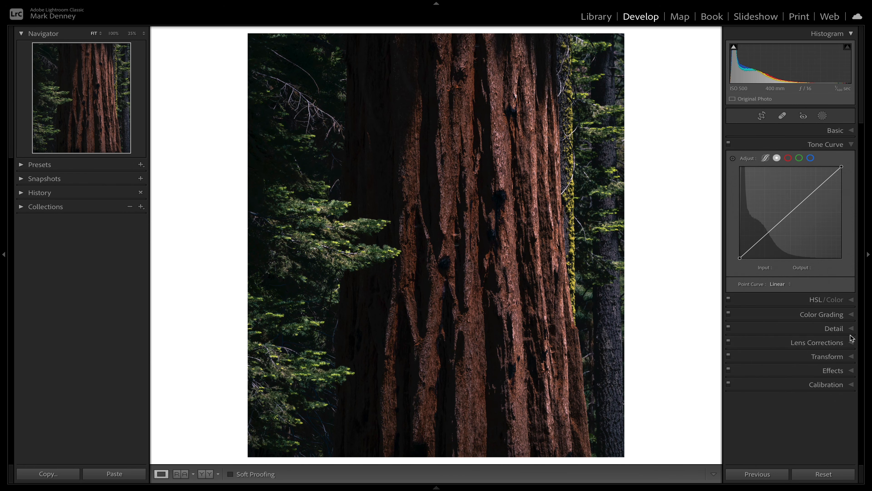
click(765, 235)
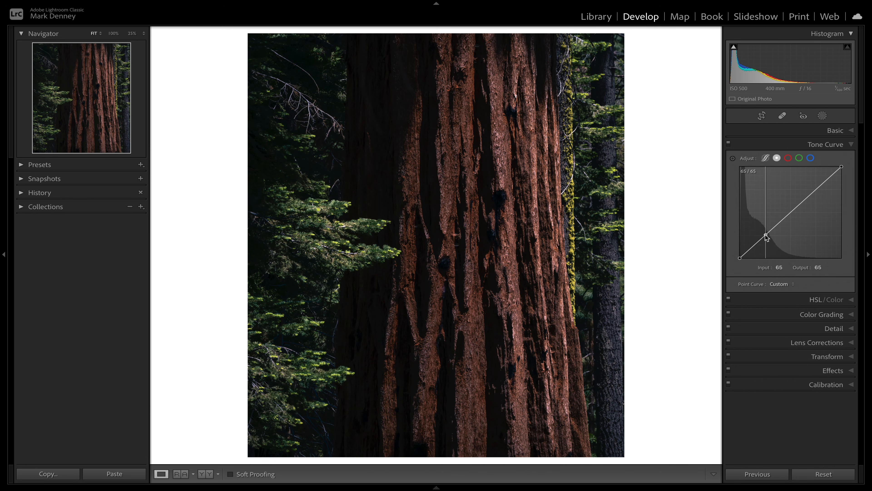
click(790, 212)
click(816, 189)
click(747, 251)
drag(740, 258, 733, 251)
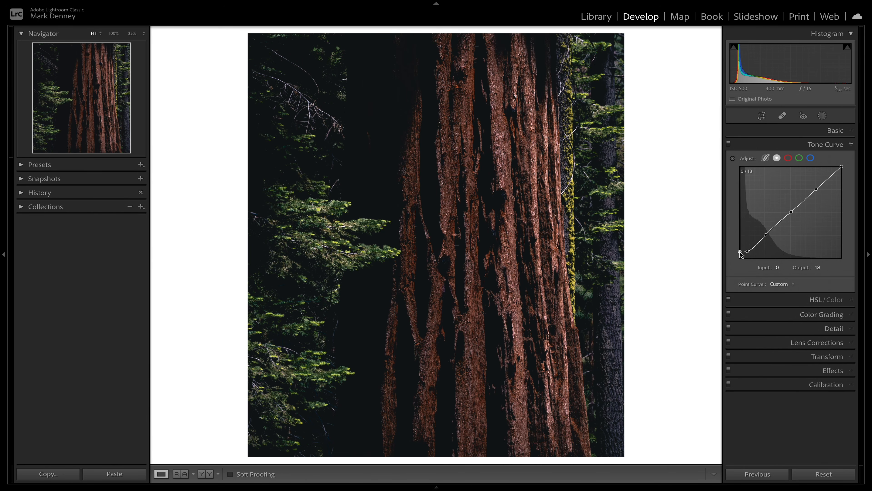
mouse_move(740, 252)
mouse_down()
mouse_move(747, 251)
mouse_move(739, 252)
mouse_up()
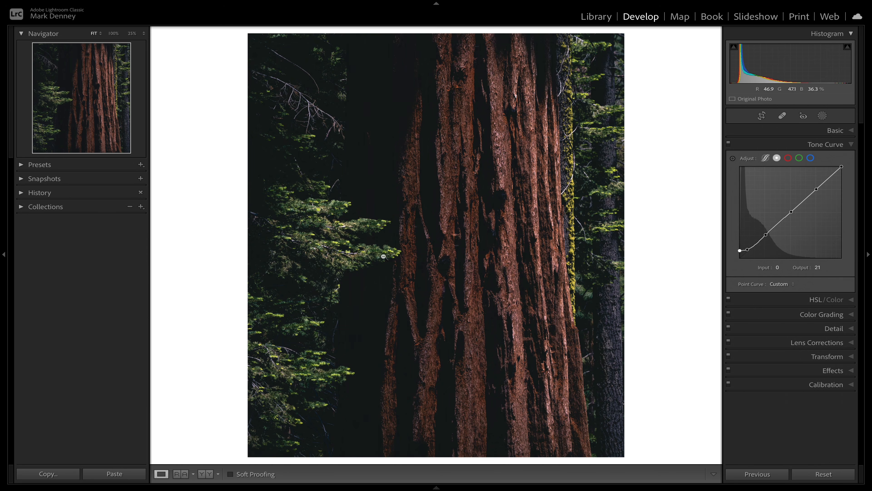
- Compare the dark trunk shadows before and after the curve adjustment at 100% magnification
click(376, 271)
key(super+=)
key(super+=)
key(super+=)
key(super+=)
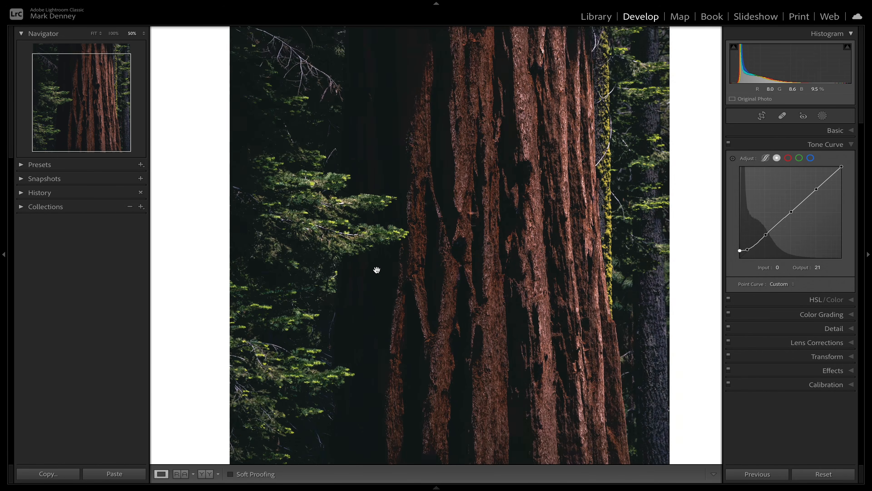
key(super+=)
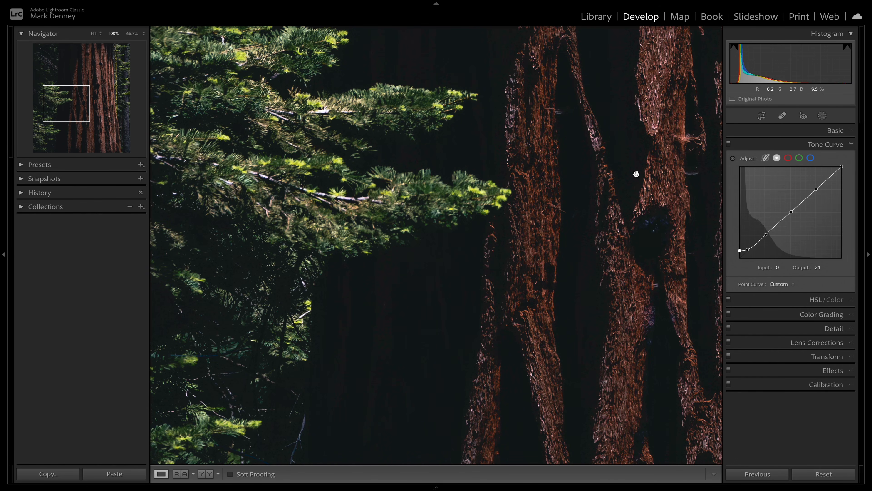
key(backslash)
key(backslash)
key(backslash)
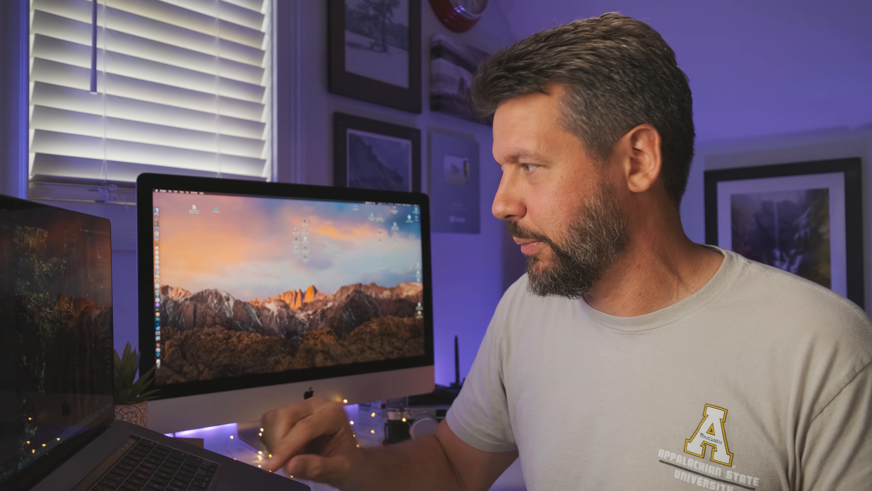
- Lift the point curve's black point further to Output 26, close the curve and fit the whole photo in view
key(super+z)
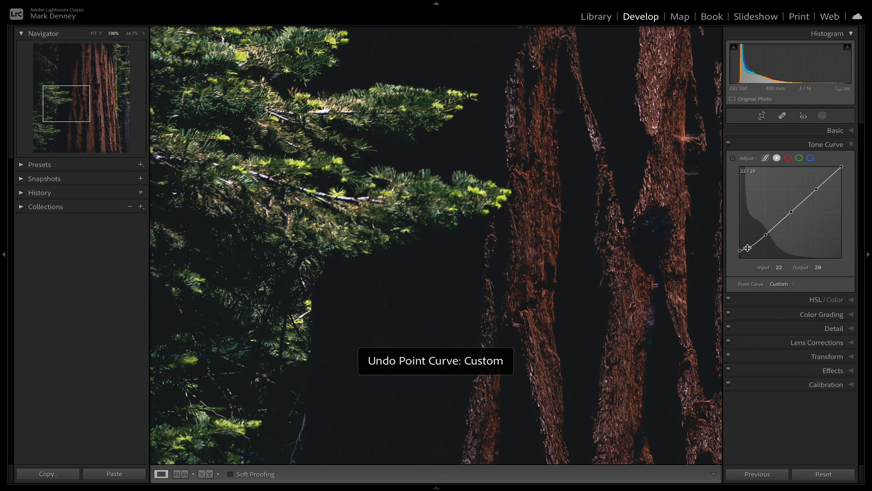
drag(740, 256, 740, 252)
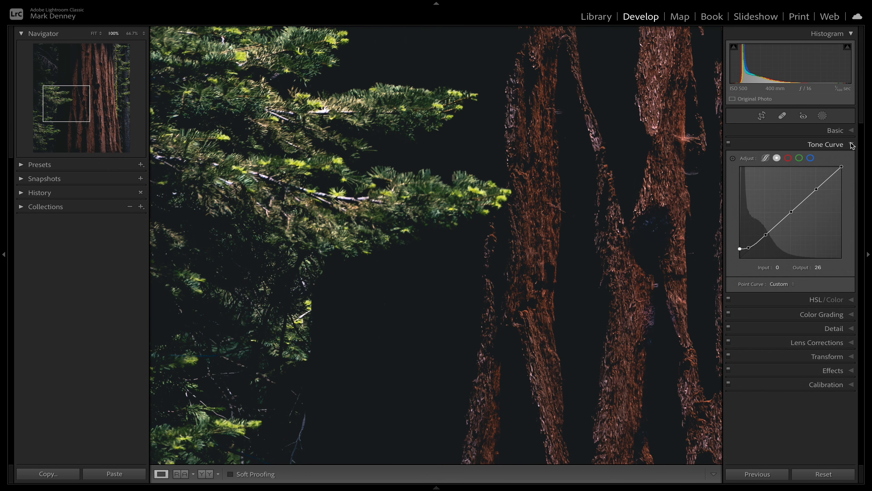
click(825, 144)
click(522, 341)
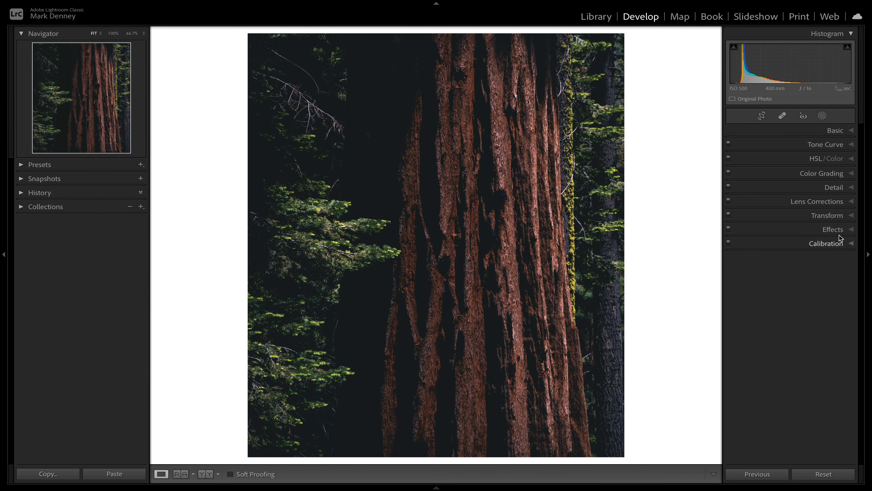
- Set the Grain Amount to 100 in Effects while viewing the dark trunk shadows at 200%
click(835, 230)
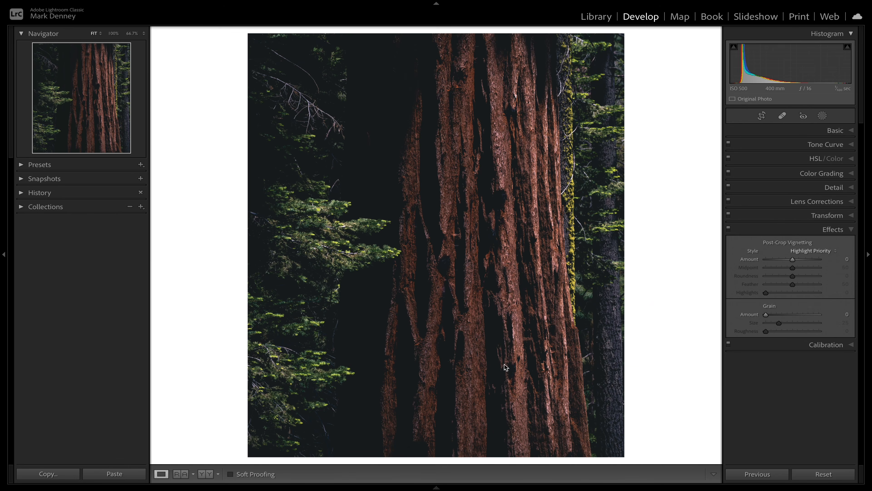
click(356, 308)
key(super+equal)
key(super+equal)
drag(385, 285, 493, 352)
key(super+minus)
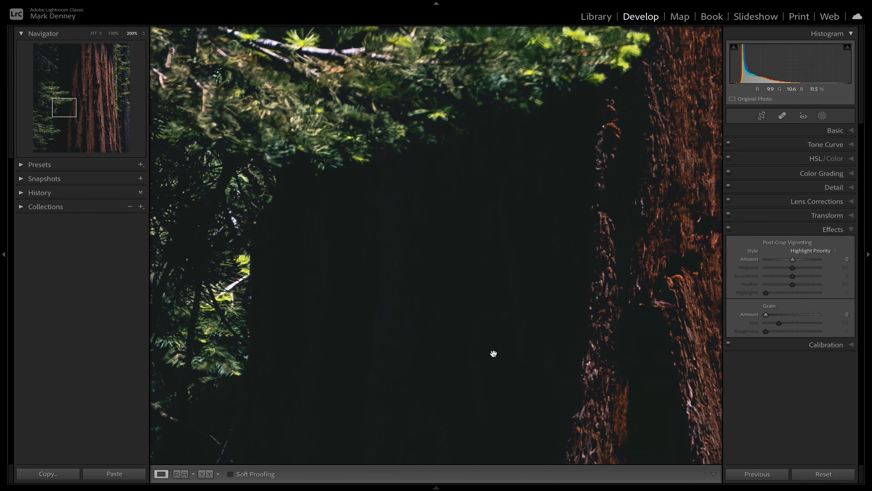
drag(765, 315, 819, 315)
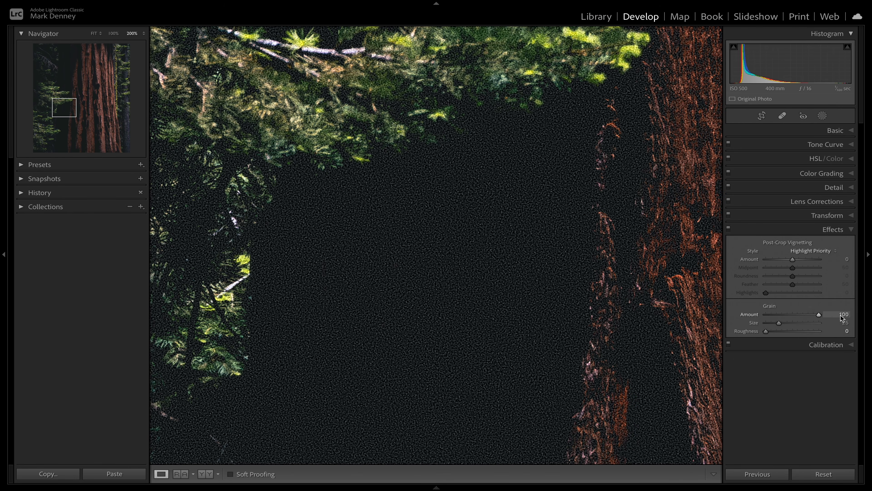
drag(871, 329, 821, 320)
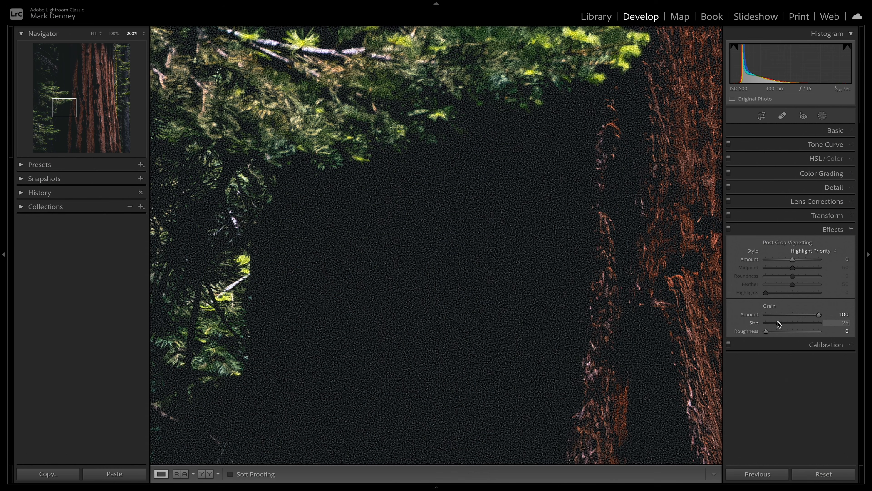
- Try the grain at Size 20 and 100, with Roughness at 27
mouse_move(779, 324)
mouse_down()
mouse_move(833, 325)
mouse_move(769, 325)
mouse_move(767, 332)
mouse_move(818, 331)
mouse_move(775, 332)
mouse_up()
drag(775, 331, 825, 331)
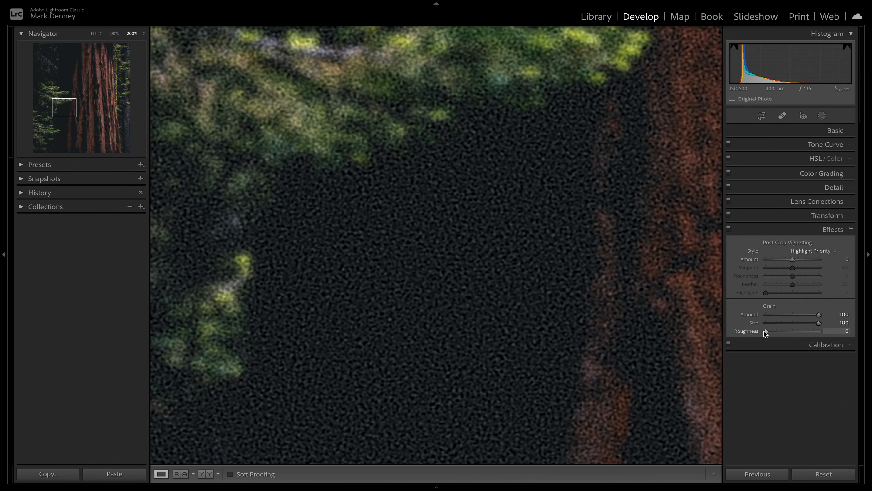
mouse_move(765, 331)
mouse_down()
mouse_move(831, 335)
mouse_move(761, 337)
mouse_move(780, 331)
mouse_up()
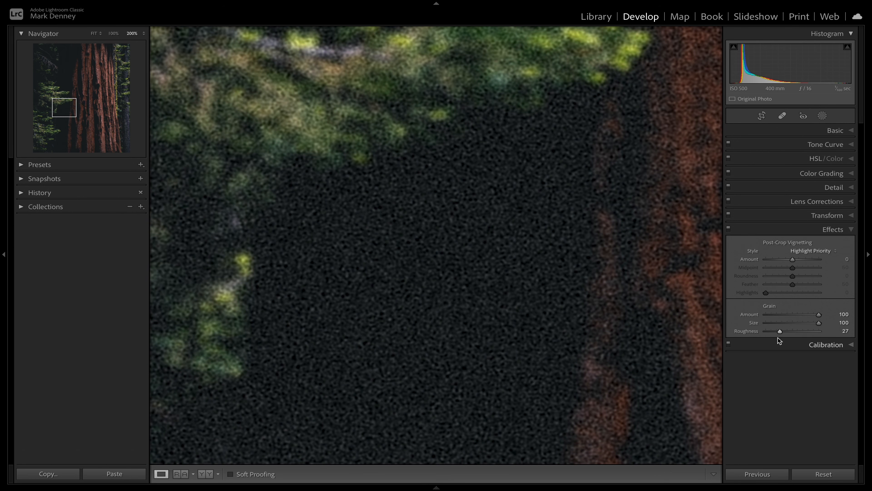
- Set the grain to Amount 40, Size 20 and Roughness 40, and close the effects settings
click(775, 323)
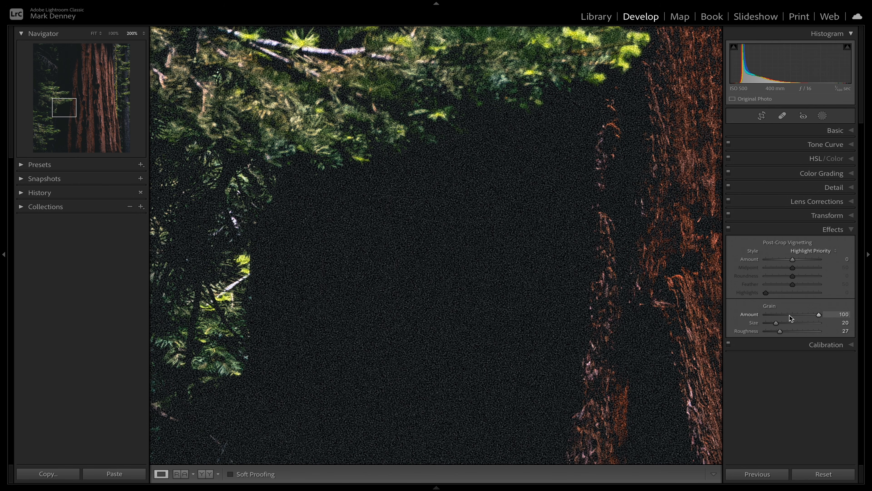
drag(790, 315, 787, 315)
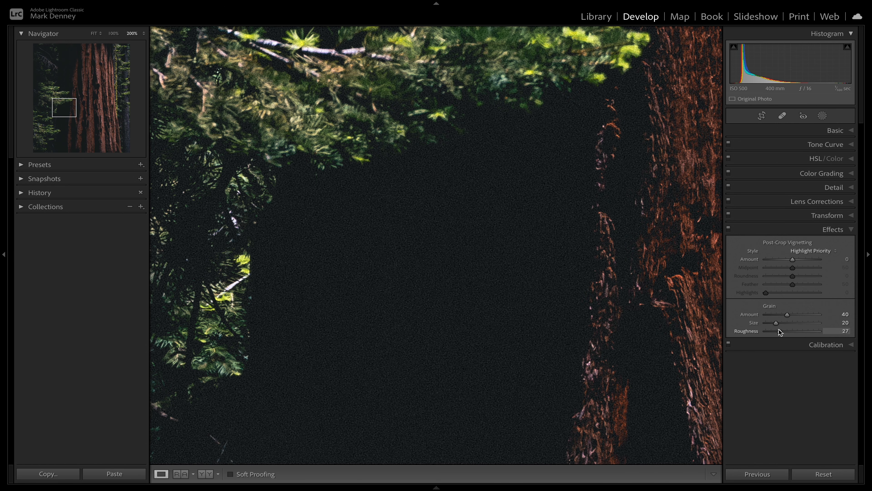
drag(780, 331, 786, 331)
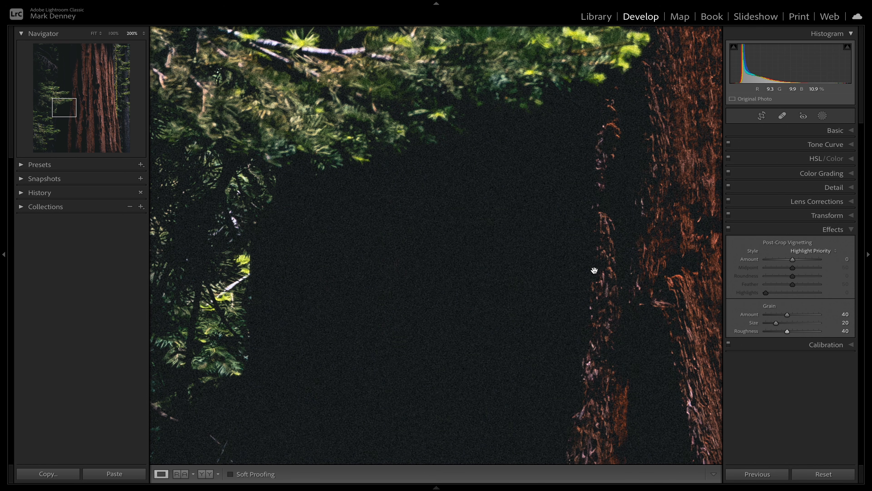
click(833, 230)
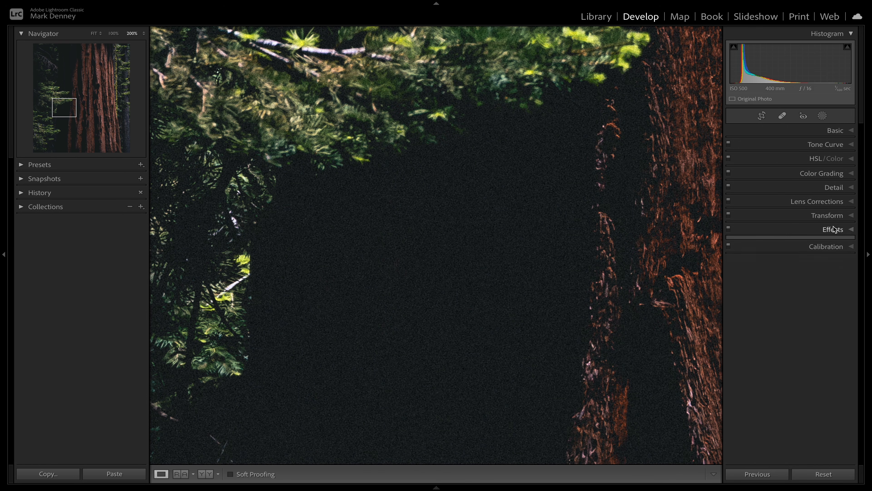
- Compare the trunk shadows at 200% before and after the faded blacks and grain
key(backslash)
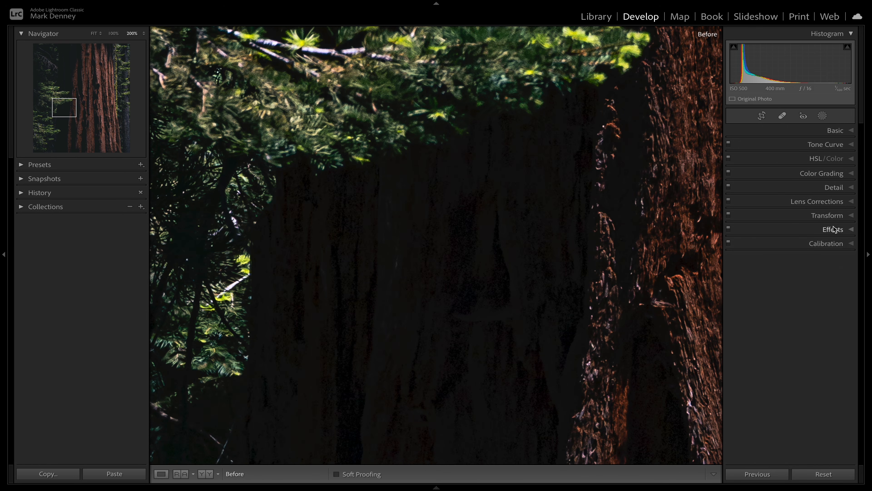
key(backslash)
key(backslash)
key(backslash)
- Fit the whole redwood photo in view and compare it before and after all edits
click(673, 380)
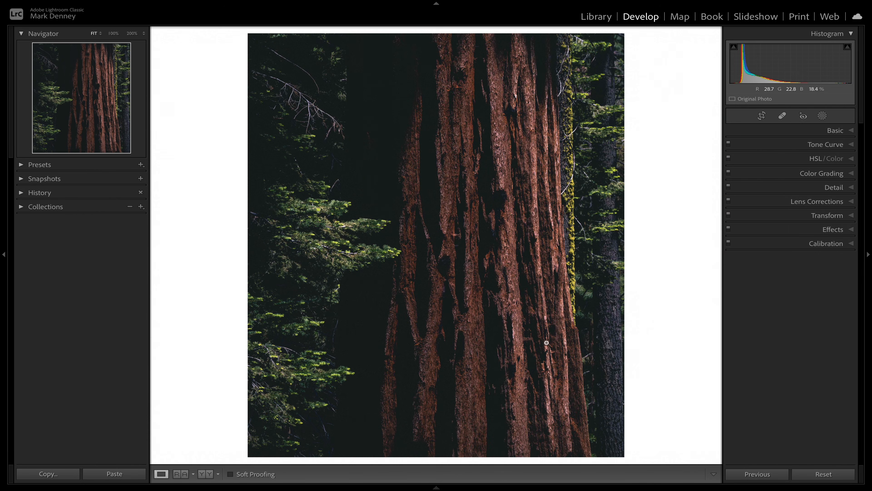
key(backslash)
key(backslash)
key(backslash)
key(backslash)
key(backslash)
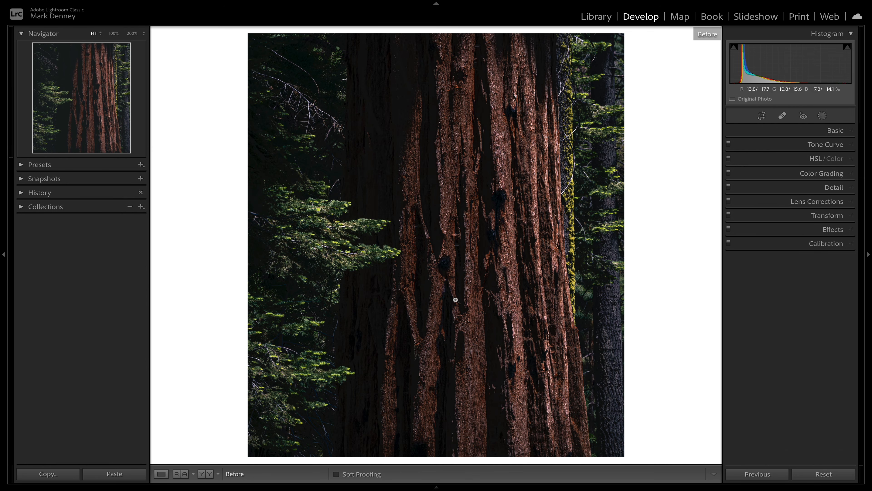
key(backslash)
key(backslash)
key(backslash)
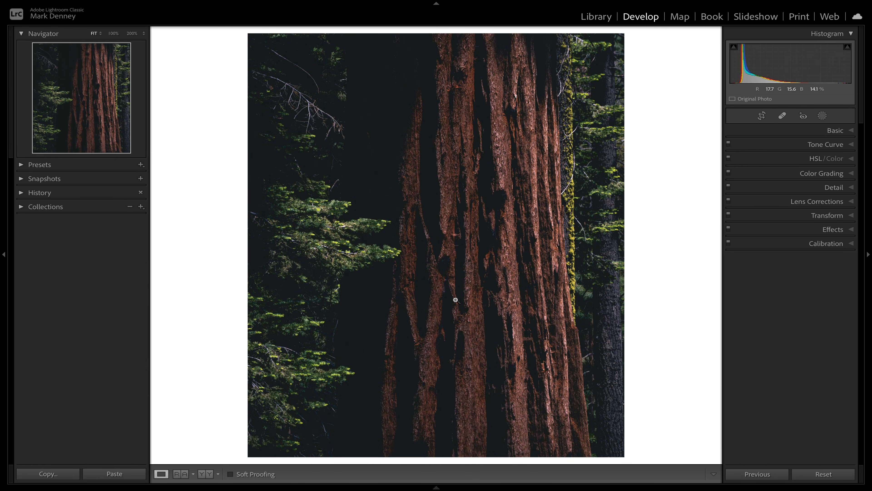